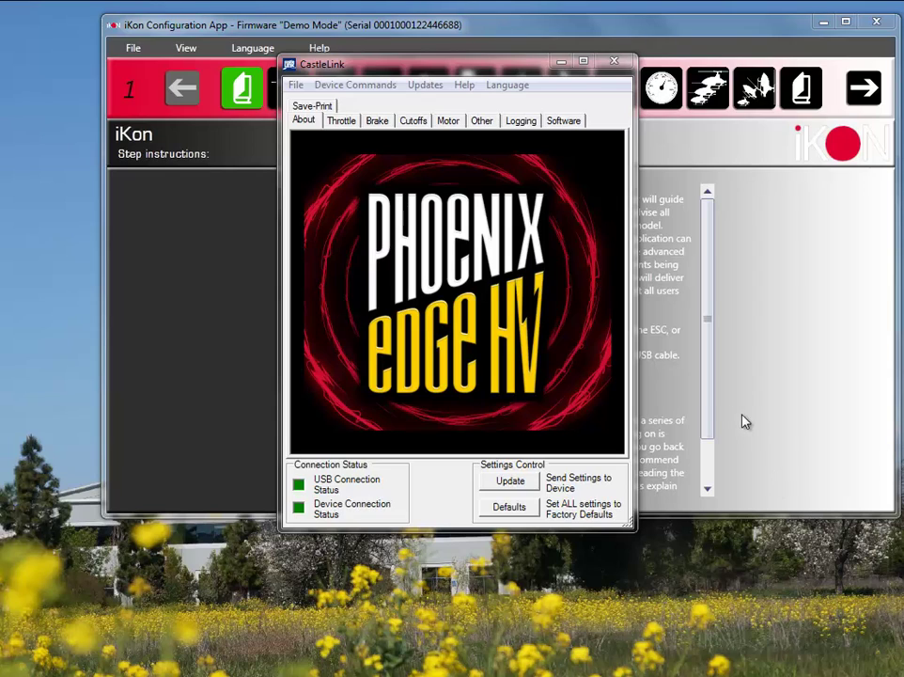
# Set the Vehicle Type on CastleLink's Throttle page to External Governor
pyautogui.moveTo(355, 72); pyautogui.dragTo(328, 65)
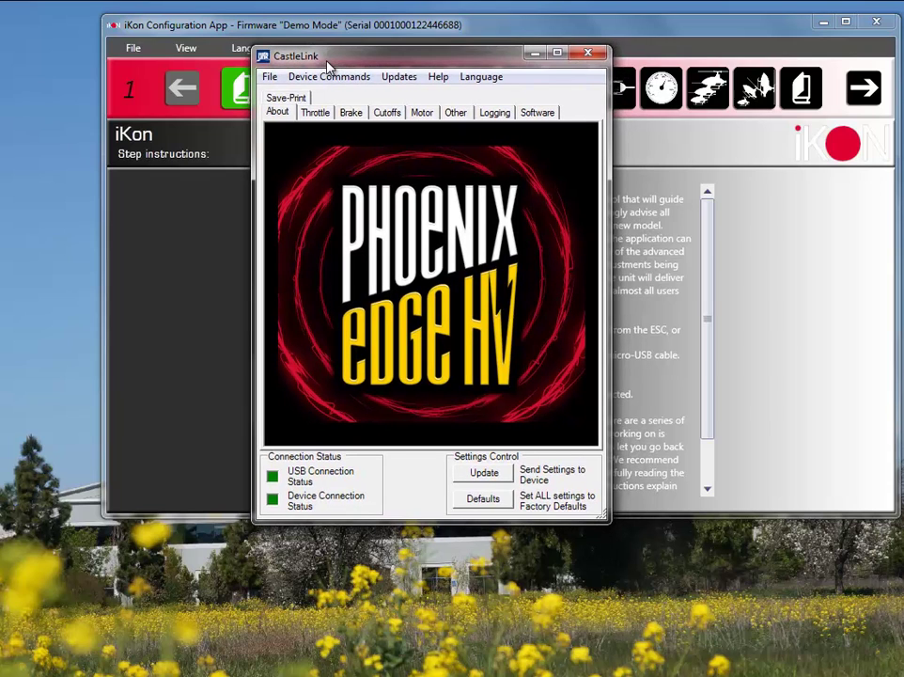
pyautogui.click(318, 113)
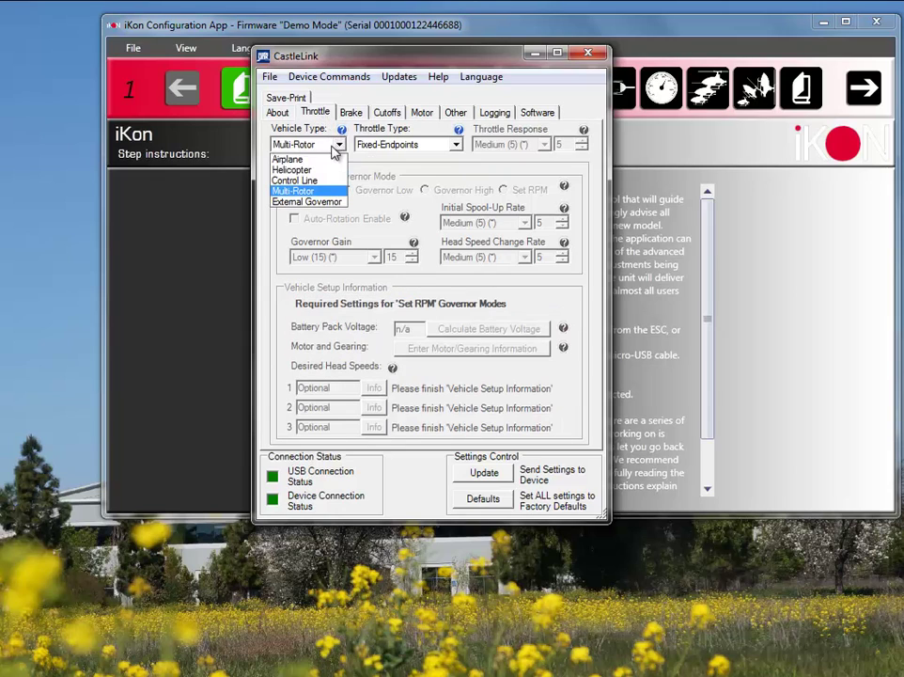
pyautogui.click(309, 202)
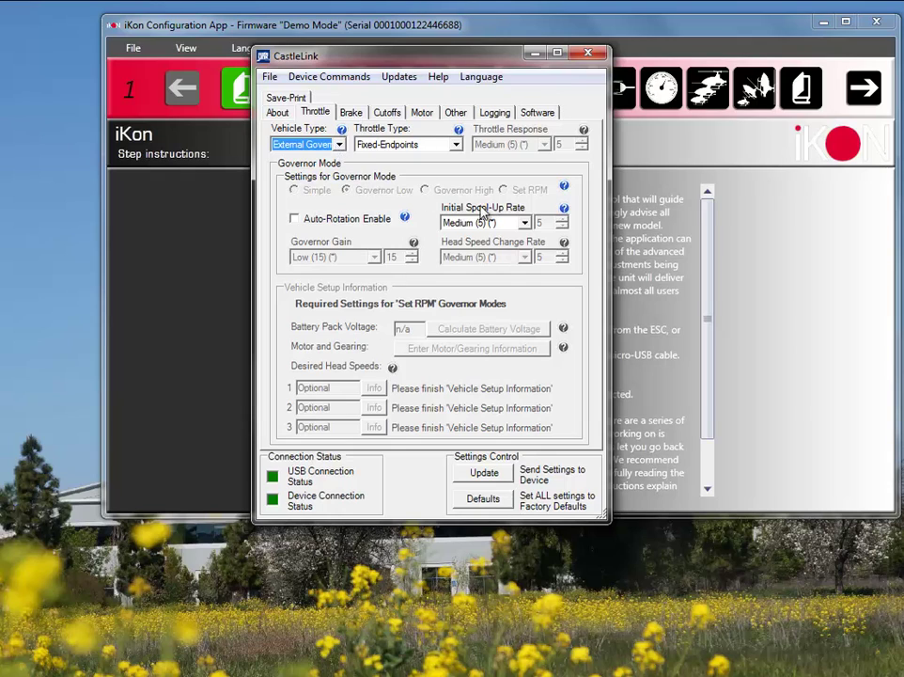
pyautogui.click(294, 220)
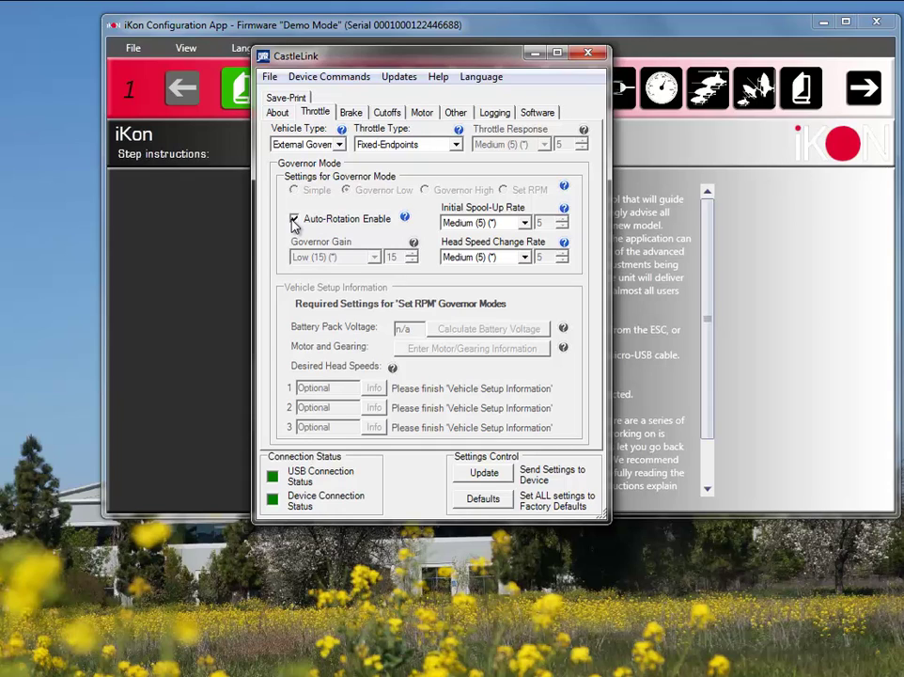
pyautogui.click(295, 221)
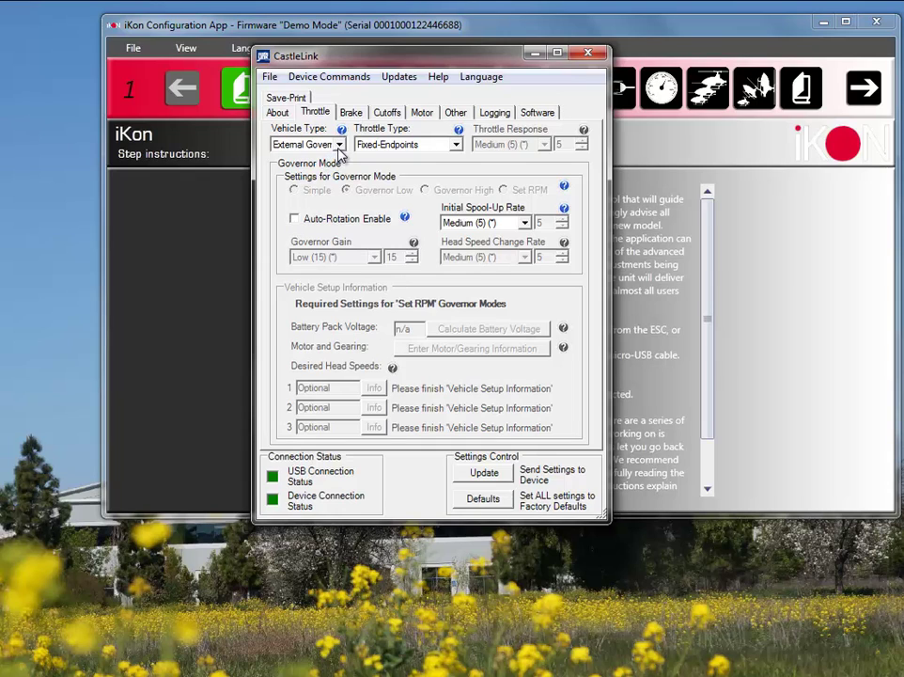
pyautogui.click(338, 148)
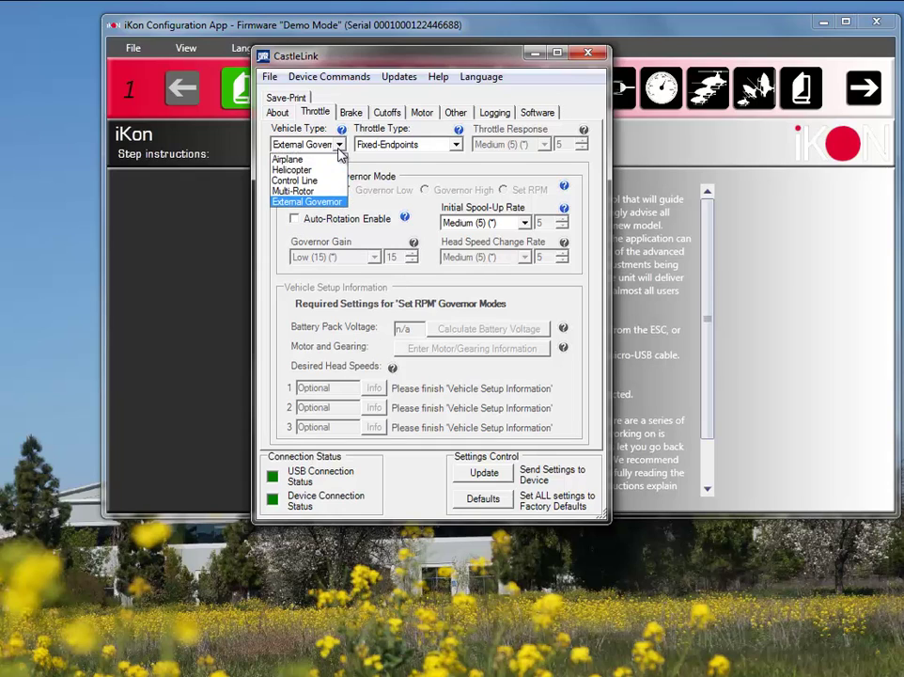
pyautogui.click(309, 192)
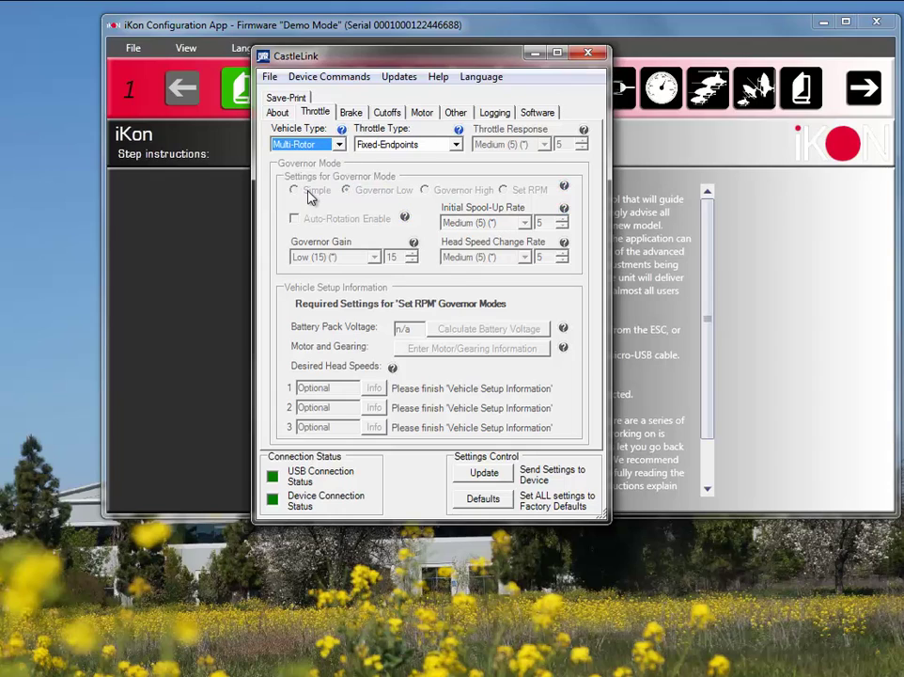
pyautogui.click(337, 145)
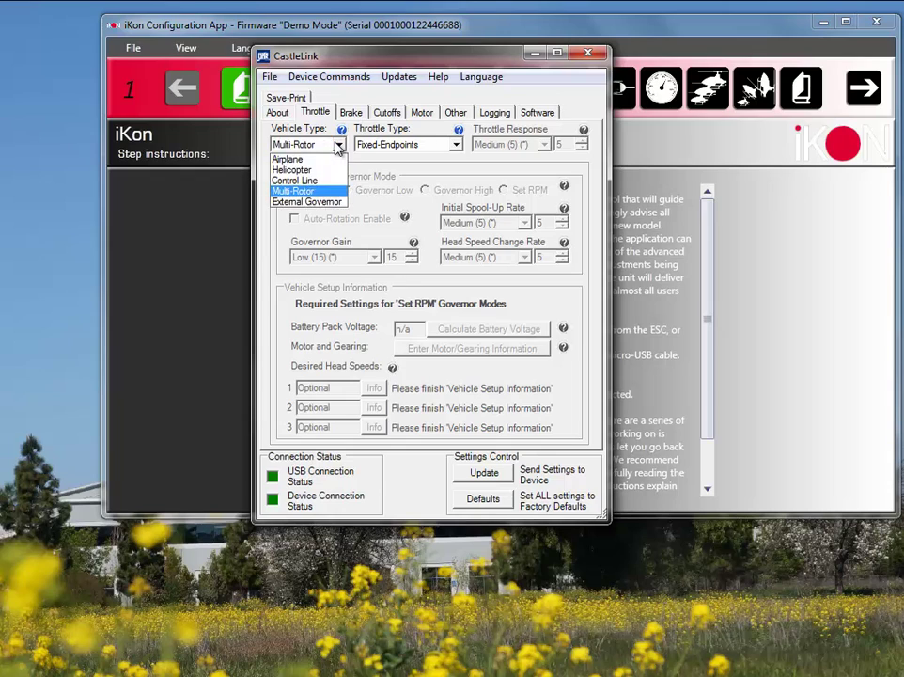
pyautogui.click(302, 202)
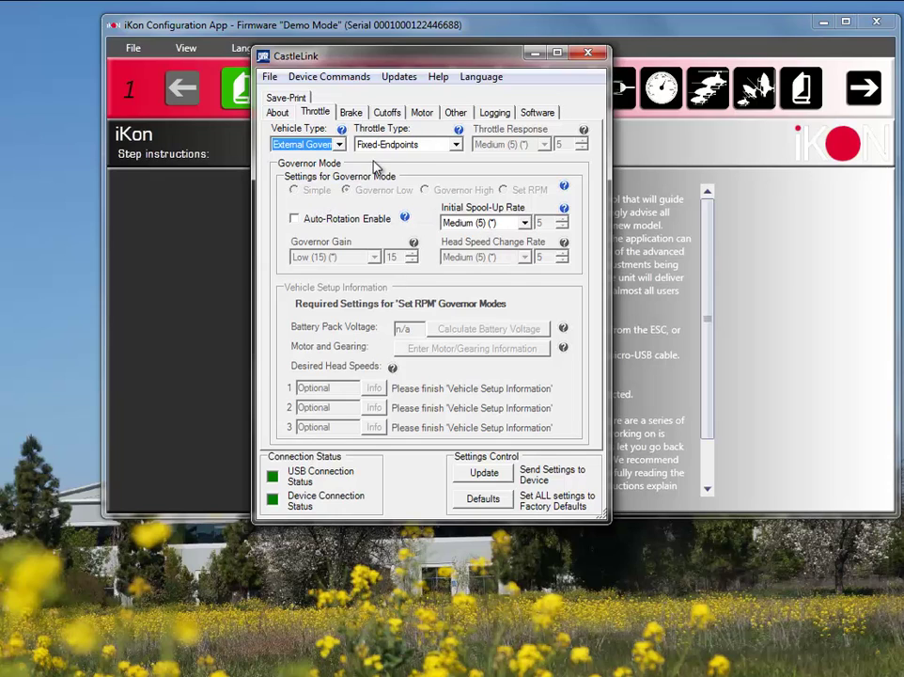
# Leave Initial Spool-Up Rate at Medium (5) and send the governor settings to the controller
pyautogui.click(523, 222)
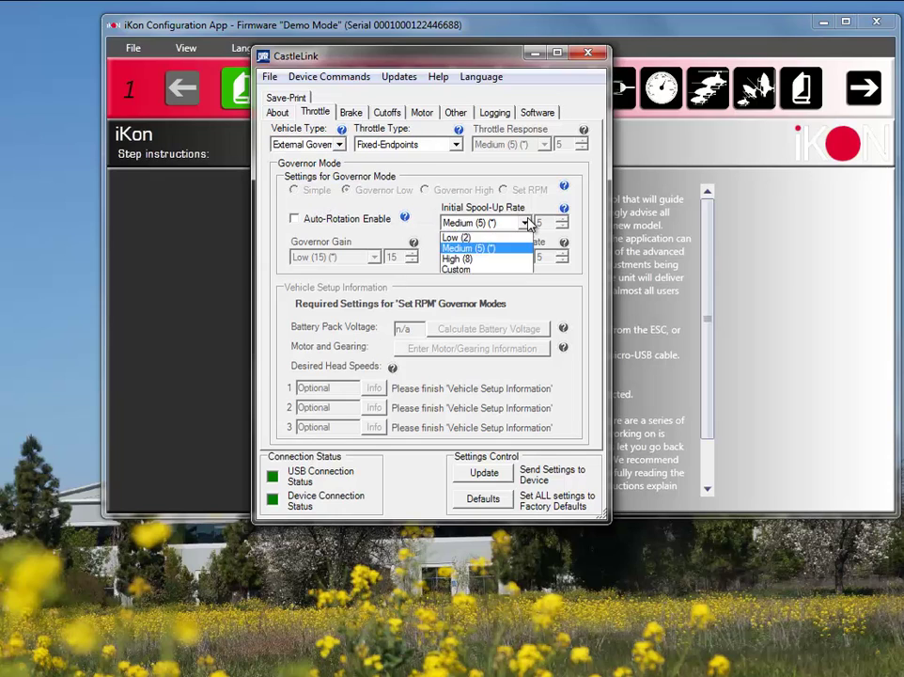
pyautogui.click(484, 248)
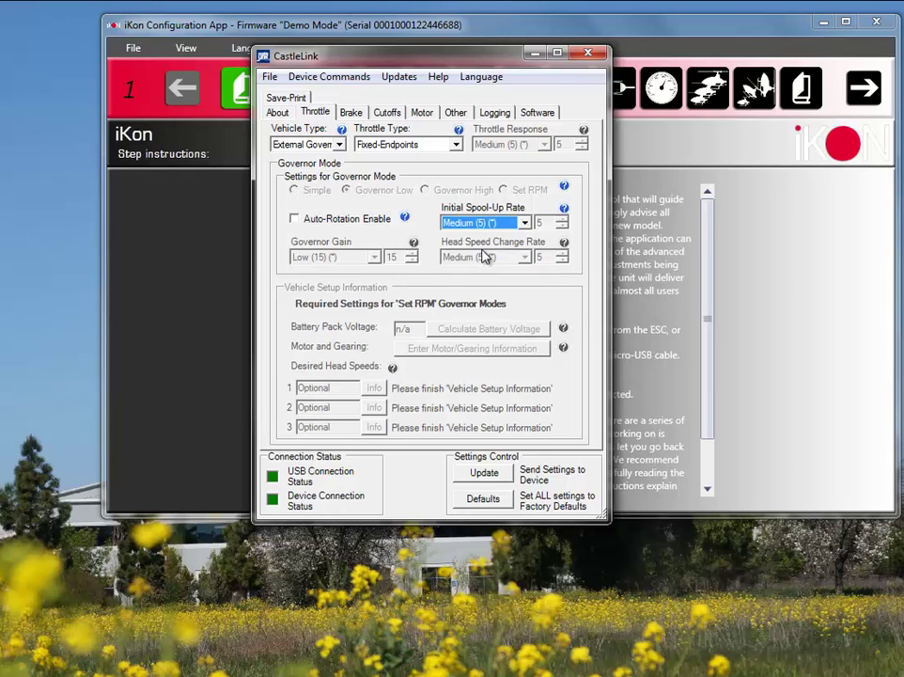
pyautogui.click(467, 474)
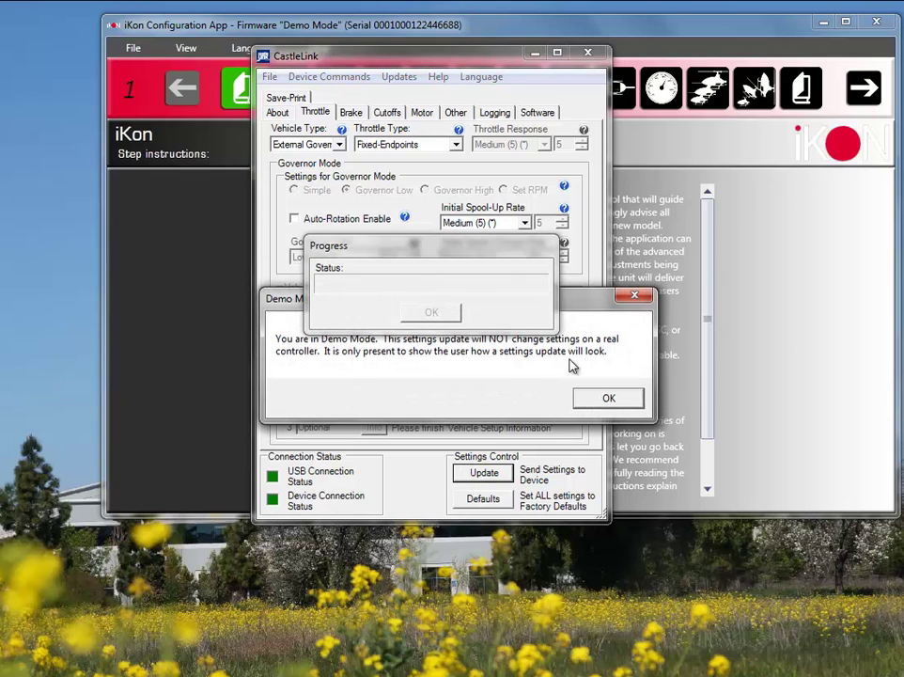
pyautogui.click(626, 404)
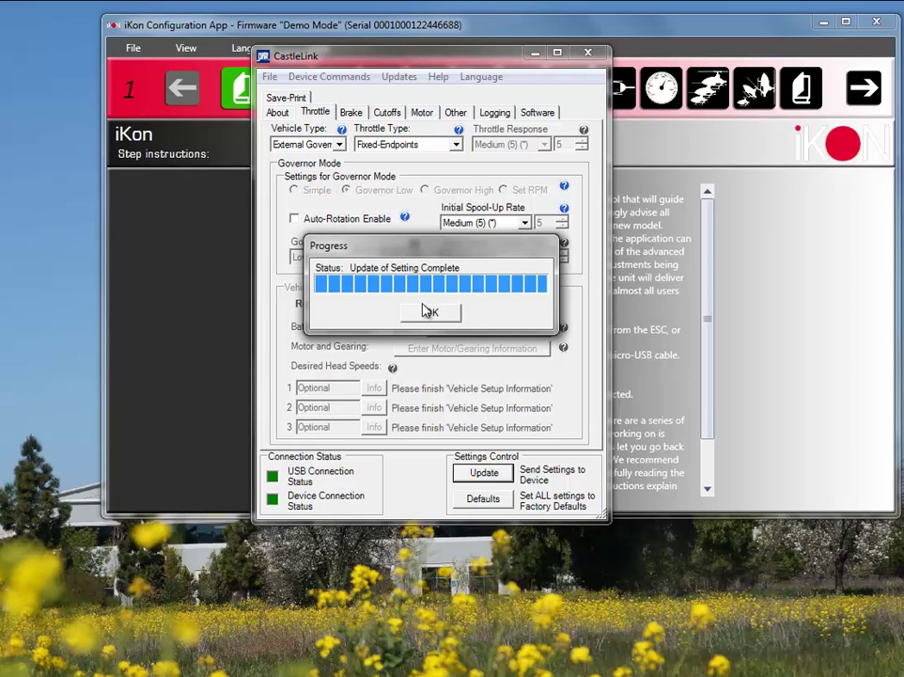
pyautogui.click(428, 312)
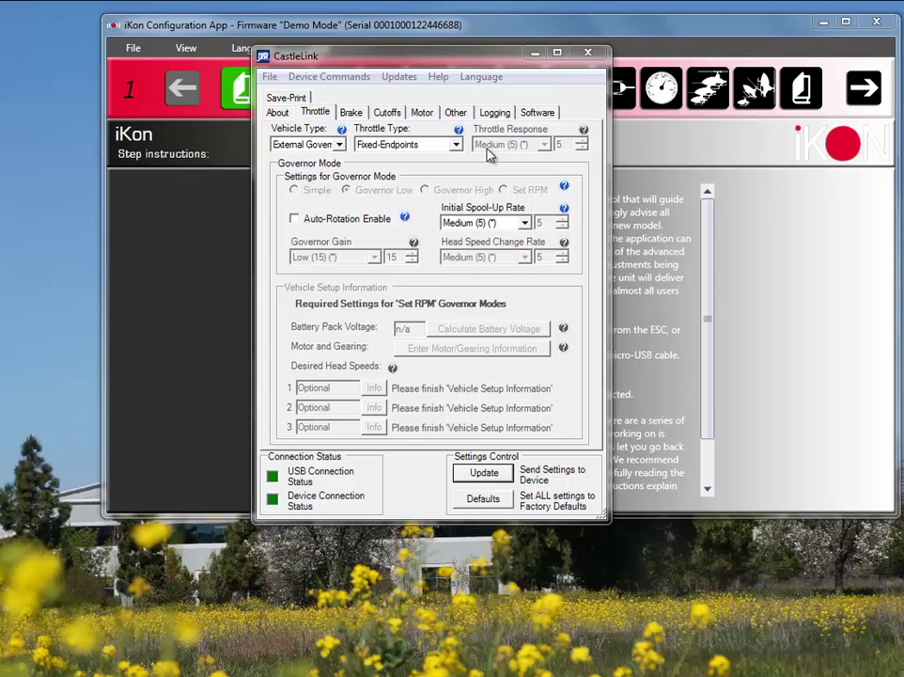
# Set Auxiliary Wire Mode to RPM Out on CastleLink's Other page
pyautogui.click(275, 112)
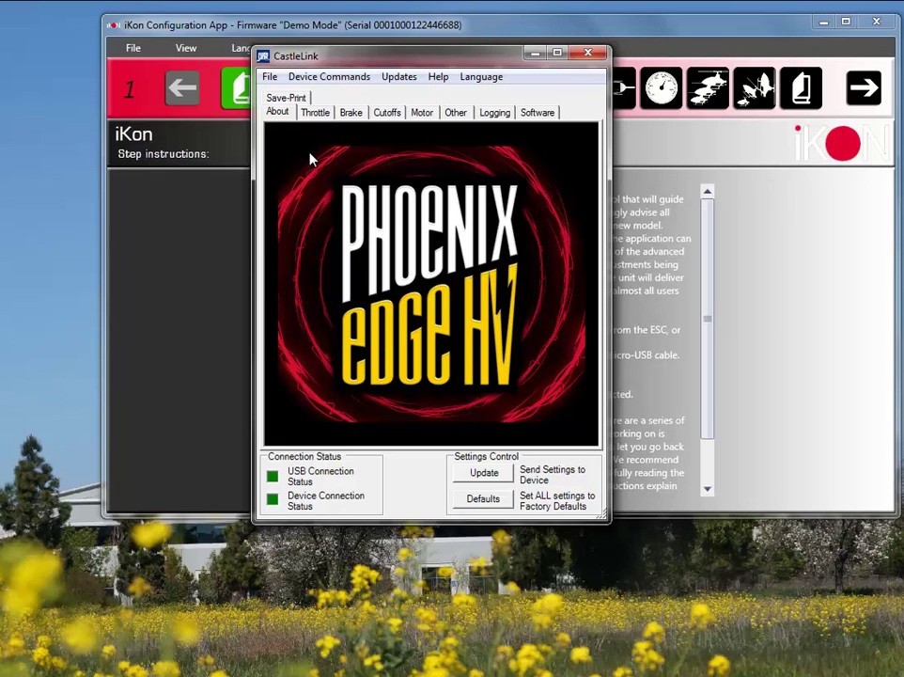
pyautogui.click(453, 113)
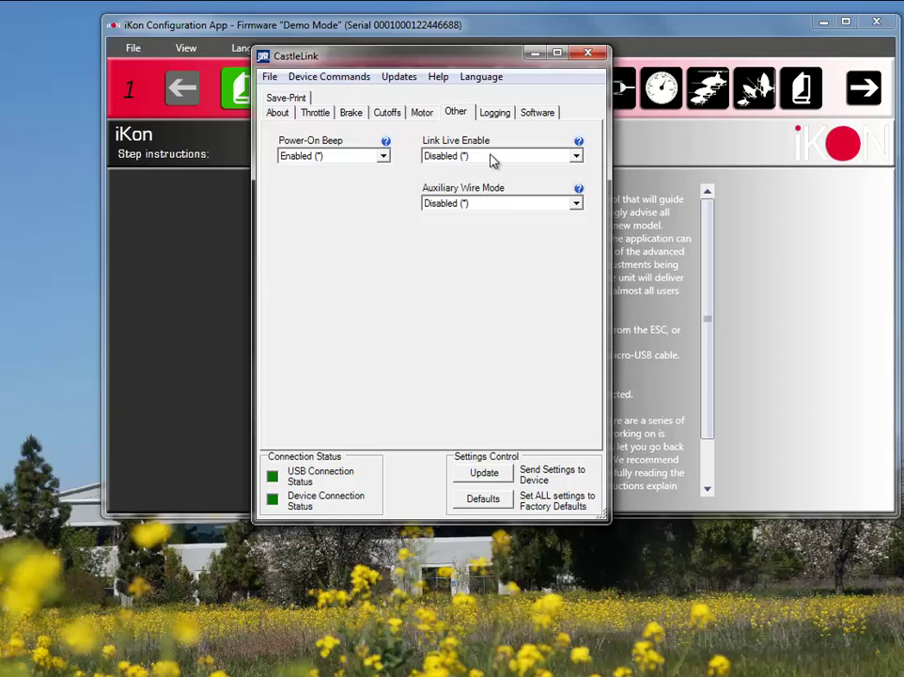
pyautogui.click(505, 204)
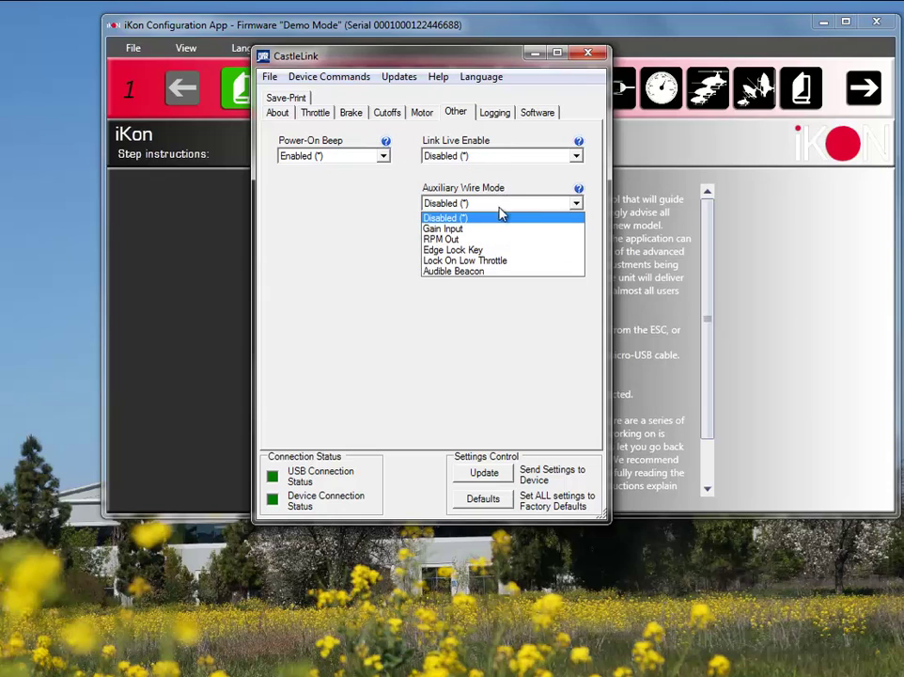
pyautogui.click(469, 240)
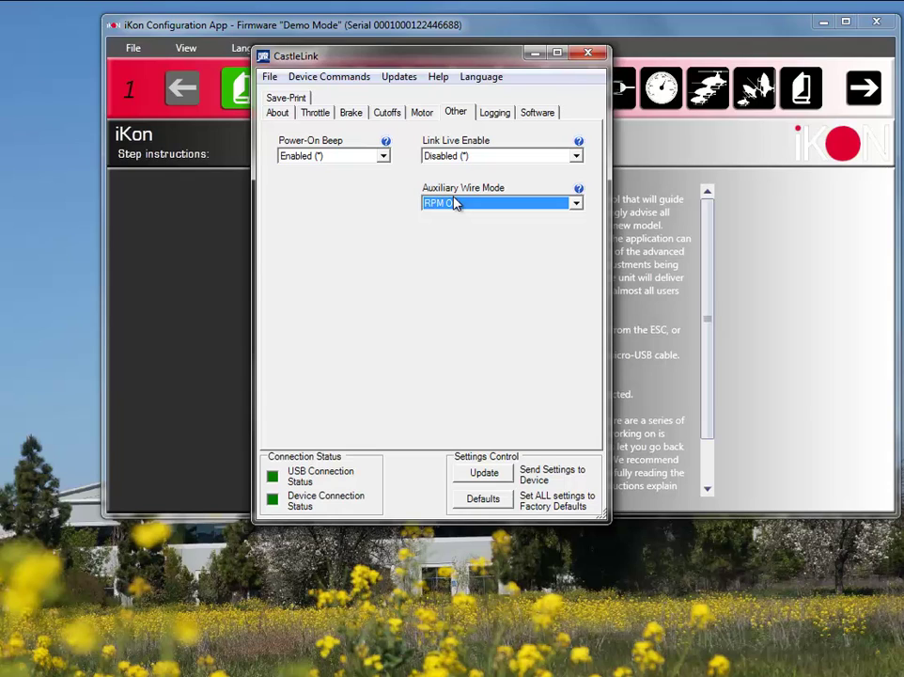
# Switch to the iKon app and advance from Governor Setup to the Flying Style Setup page
pyautogui.click(536, 56)
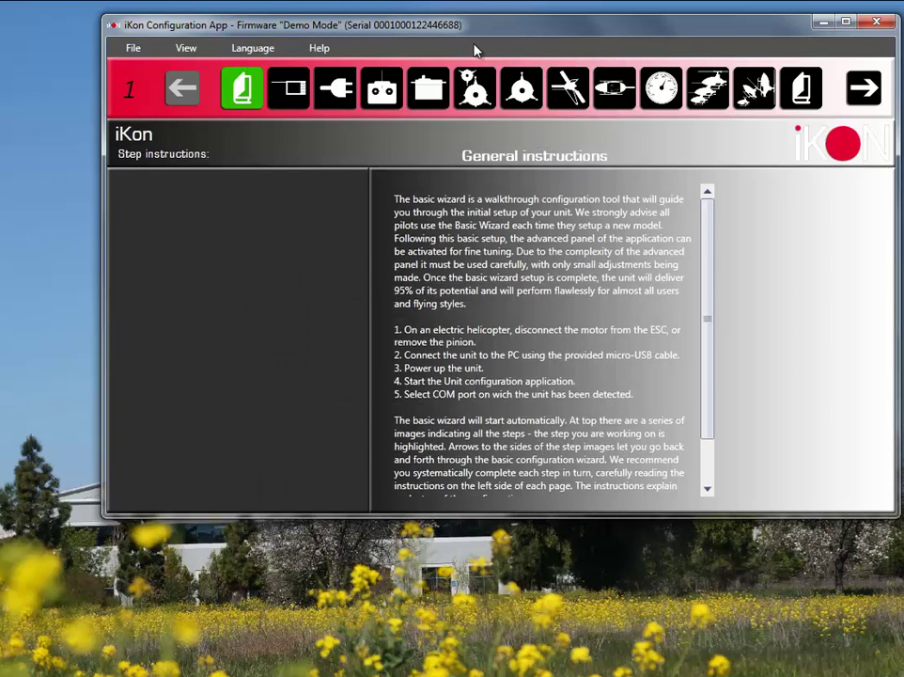
pyautogui.moveTo(435, 33); pyautogui.dragTo(423, 33)
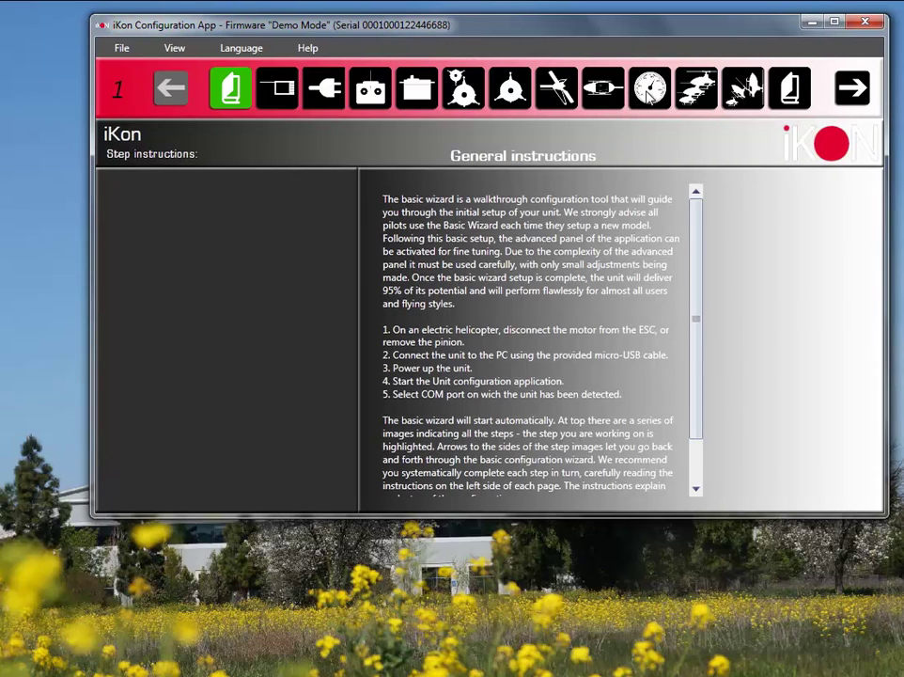
pyautogui.click(649, 89)
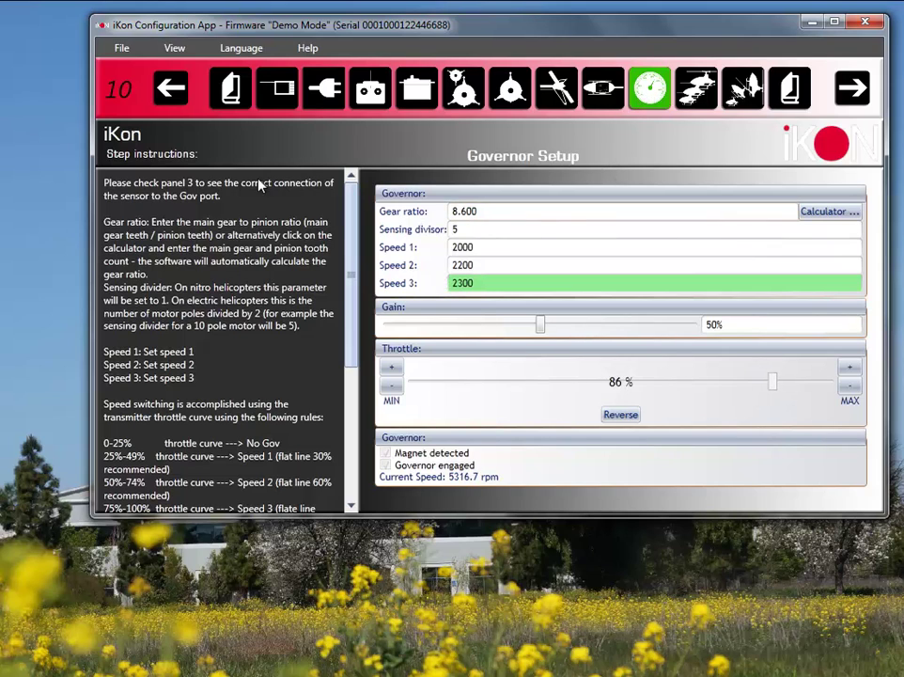
pyautogui.click(453, 247)
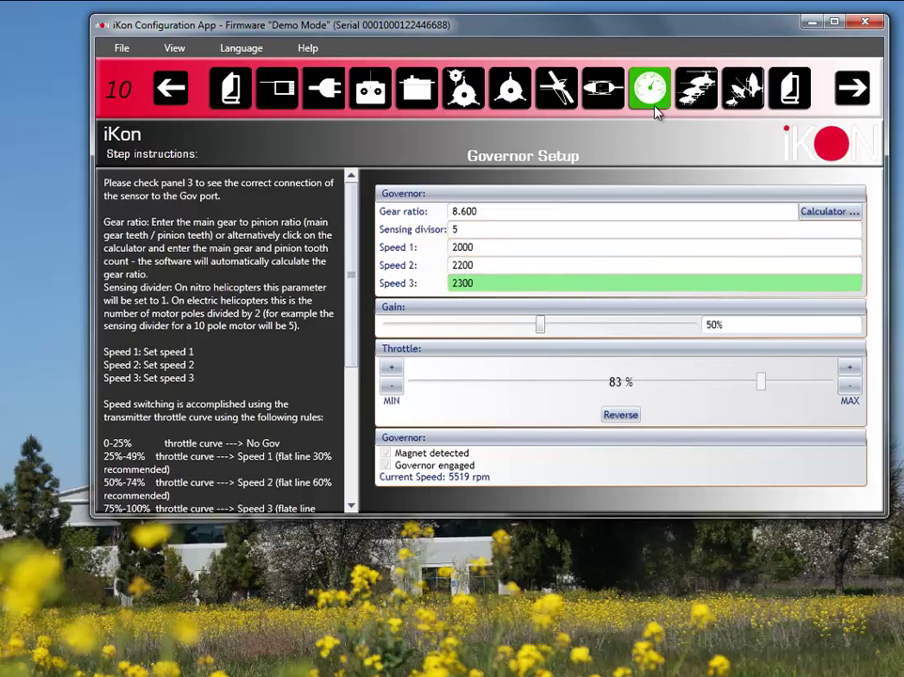
pyautogui.click(742, 94)
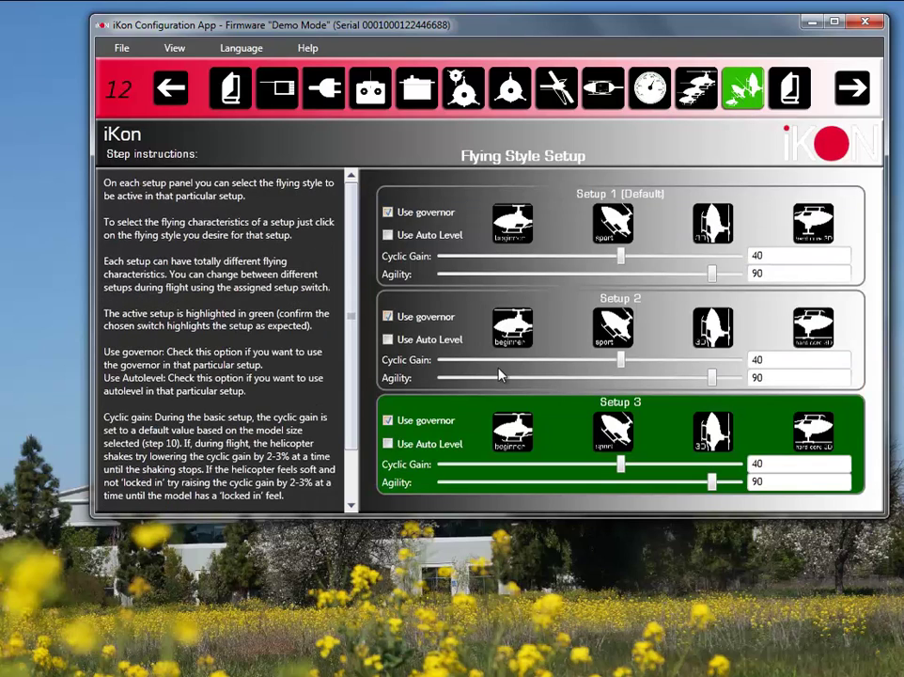
# Switch the iKon app to Advanced view and open the Common Governor page
pyautogui.click(175, 48)
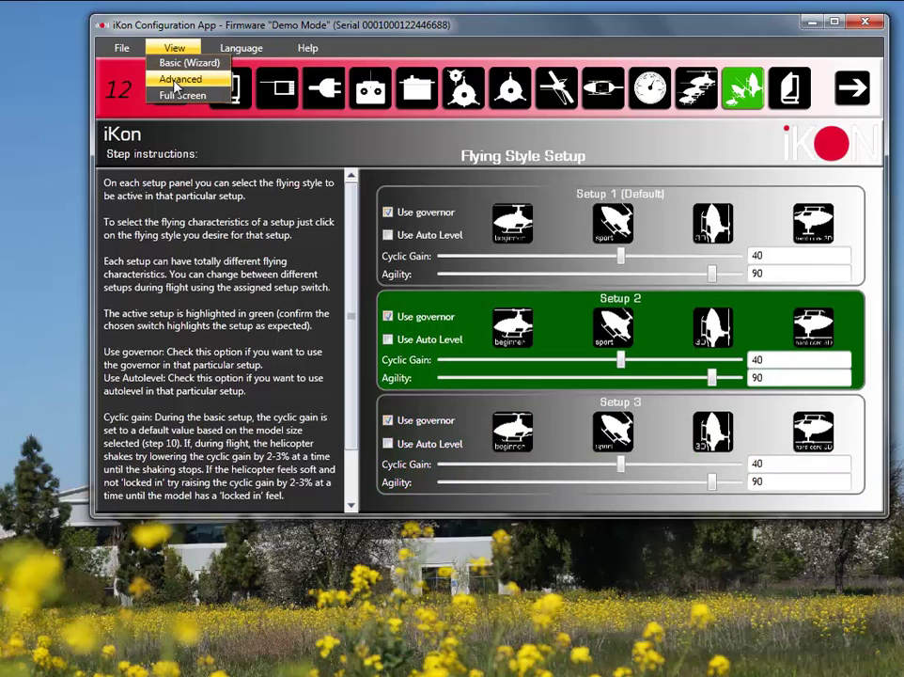
pyautogui.click(179, 81)
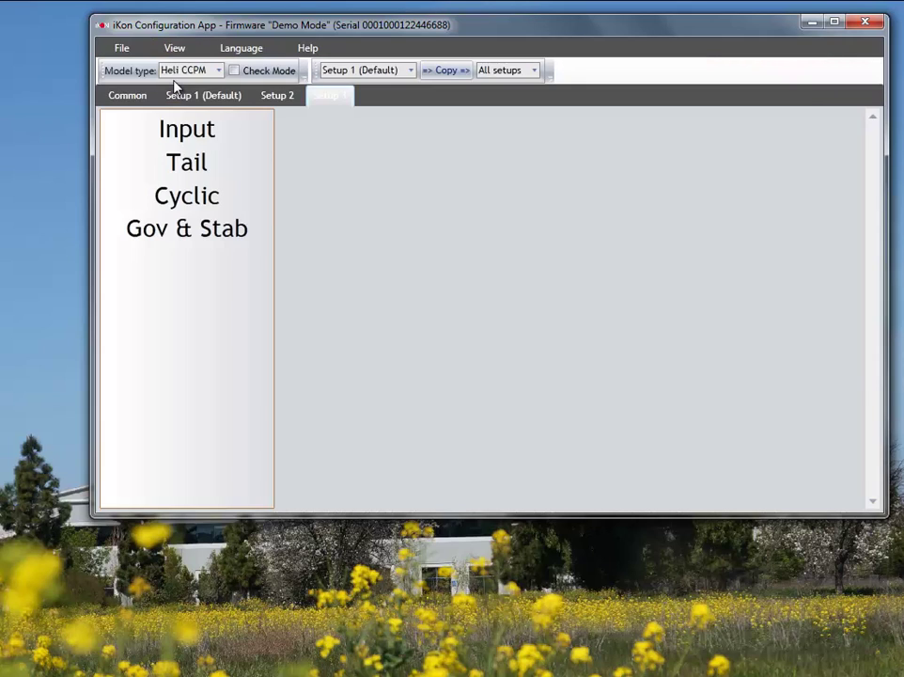
pyautogui.click(125, 96)
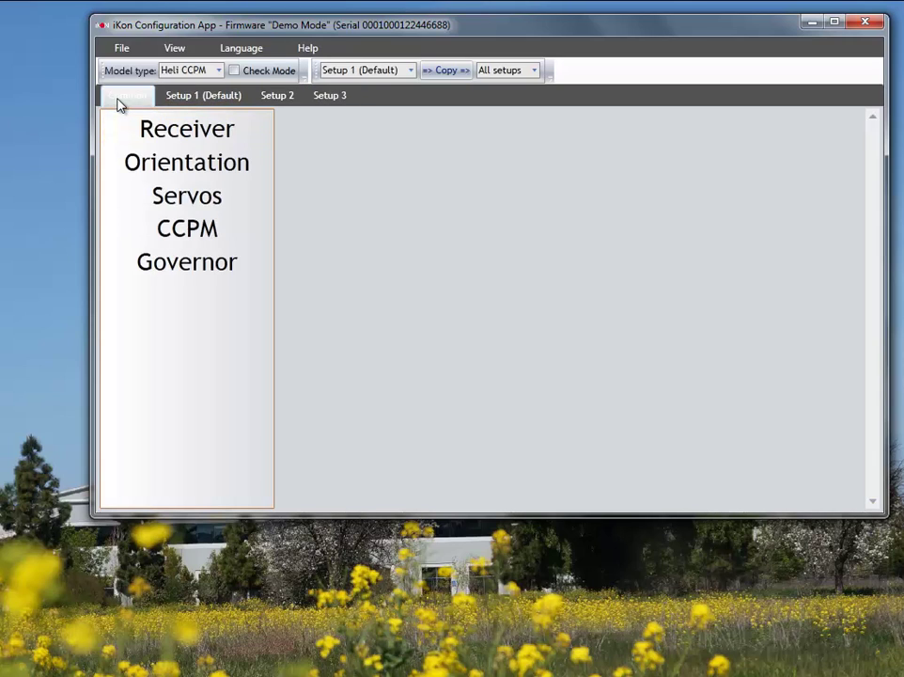
pyautogui.click(146, 263)
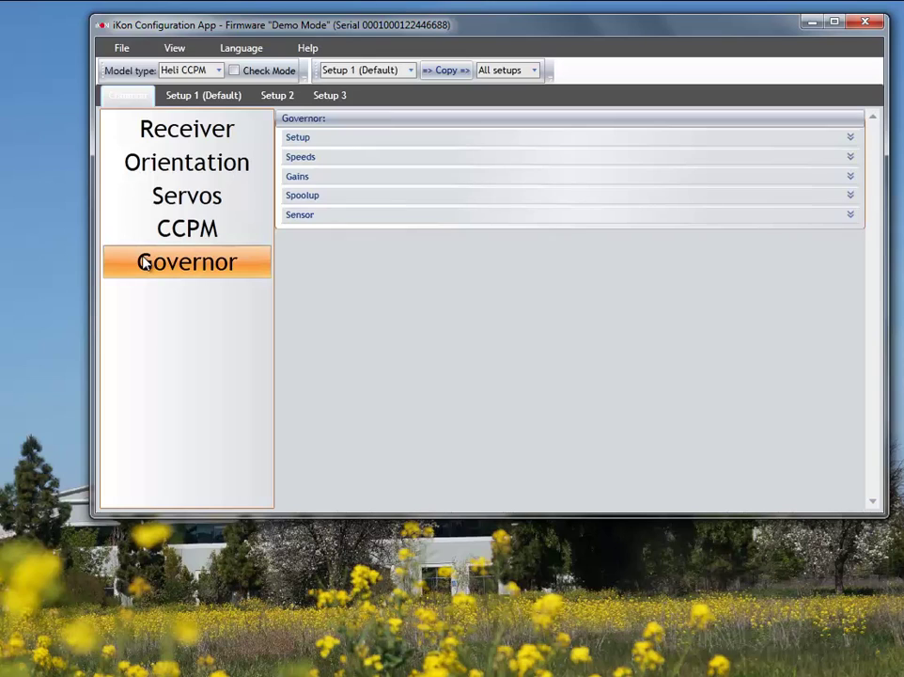
# Expand the governor's Setup, Speeds and Gains sections
pyautogui.click(850, 138)
pyautogui.click(850, 233)
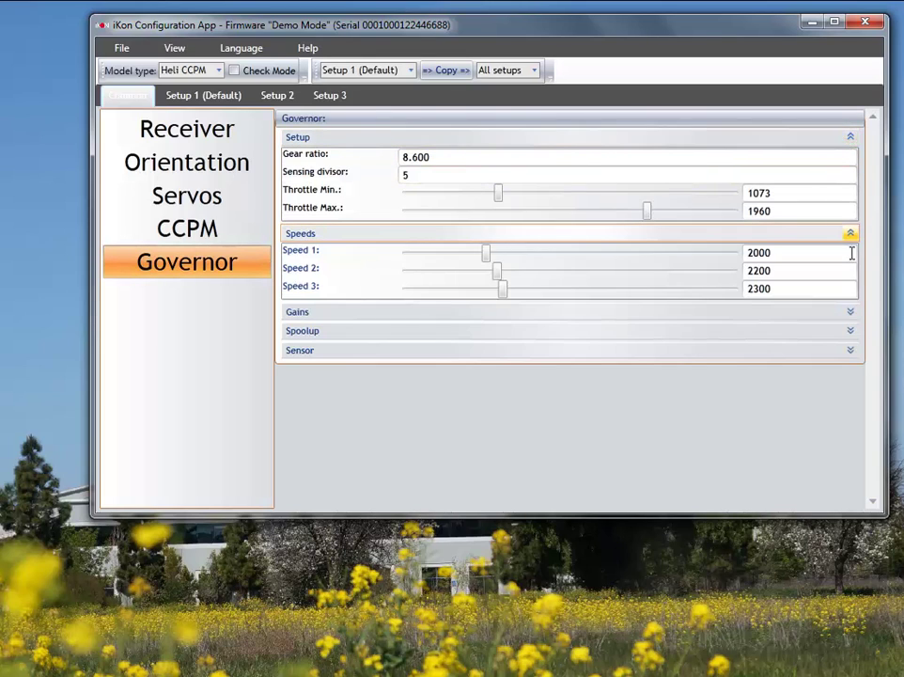
pyautogui.click(850, 311)
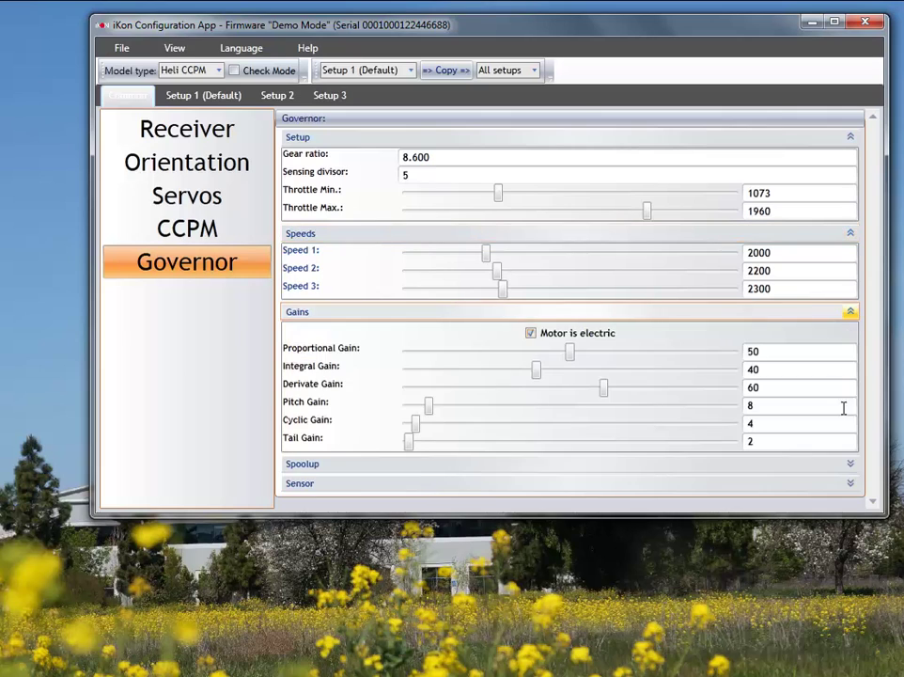
# Expand Spoolup and review the throttle endpoints of 1073 minimum and 1960 maximum
pyautogui.click(849, 465)
pyautogui.moveTo(871, 333)
pyautogui.mouseDown()
pyautogui.moveTo(873, 412)
pyautogui.moveTo(857, 348)
pyautogui.mouseUp()
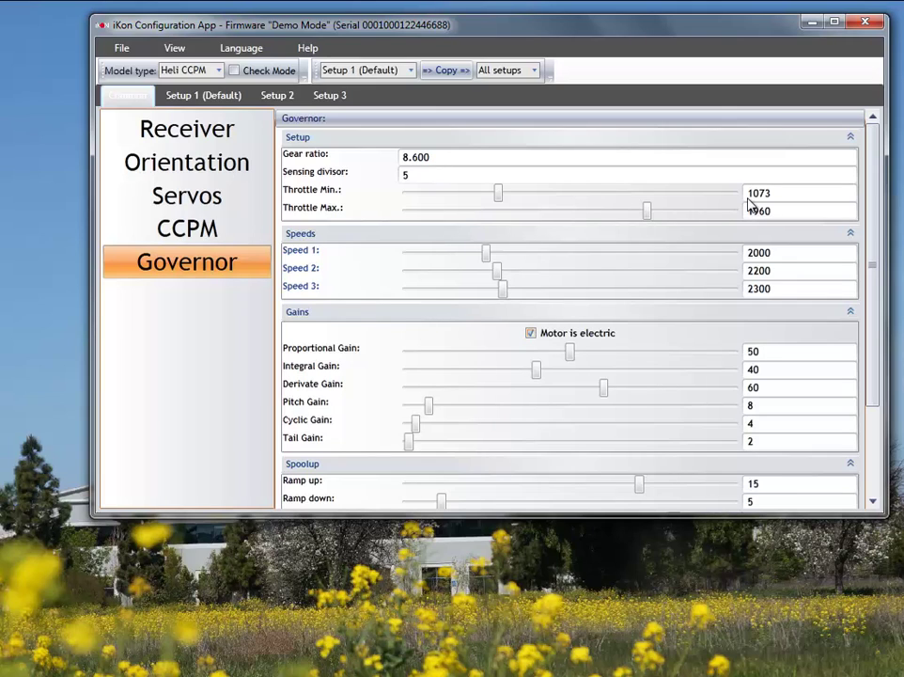
pyautogui.moveTo(784, 194); pyautogui.dragTo(712, 200)
pyautogui.click(796, 211)
pyautogui.moveTo(796, 210); pyautogui.dragTo(749, 217)
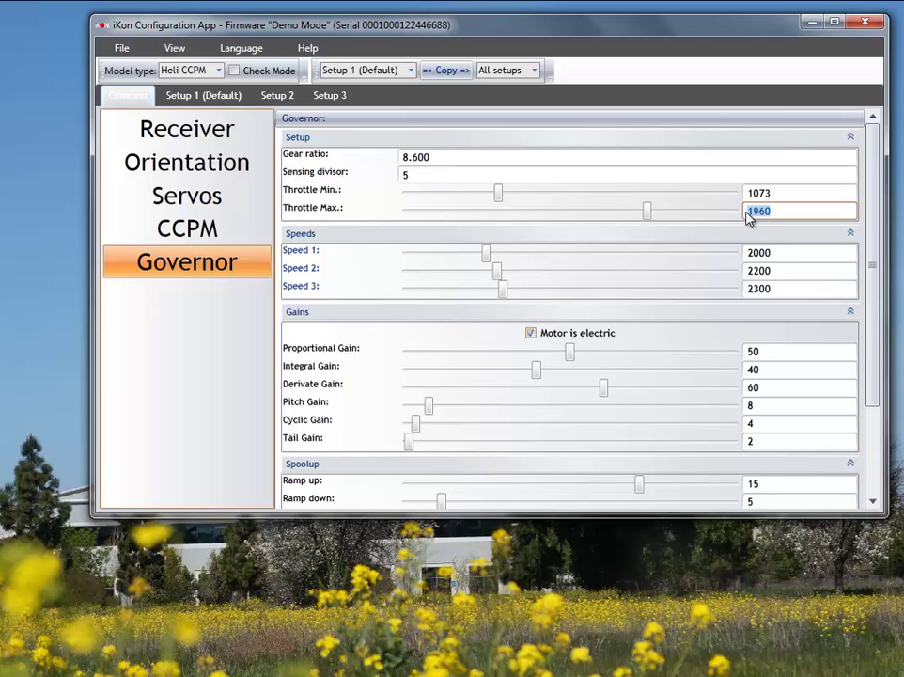
pyautogui.click(775, 211)
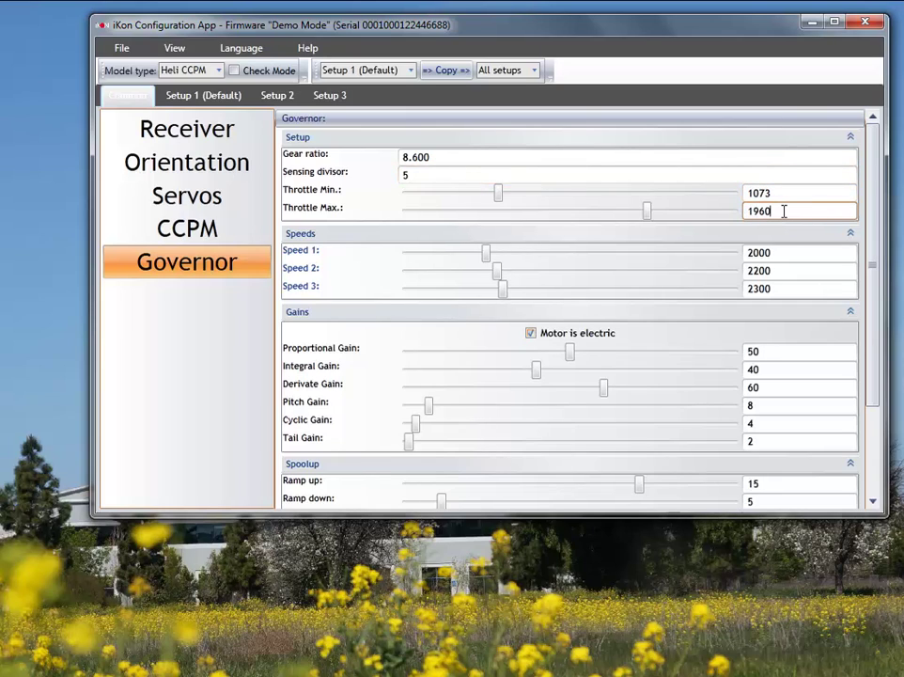
pyautogui.click(783, 210)
pyautogui.scroll(-2, 860, 310)
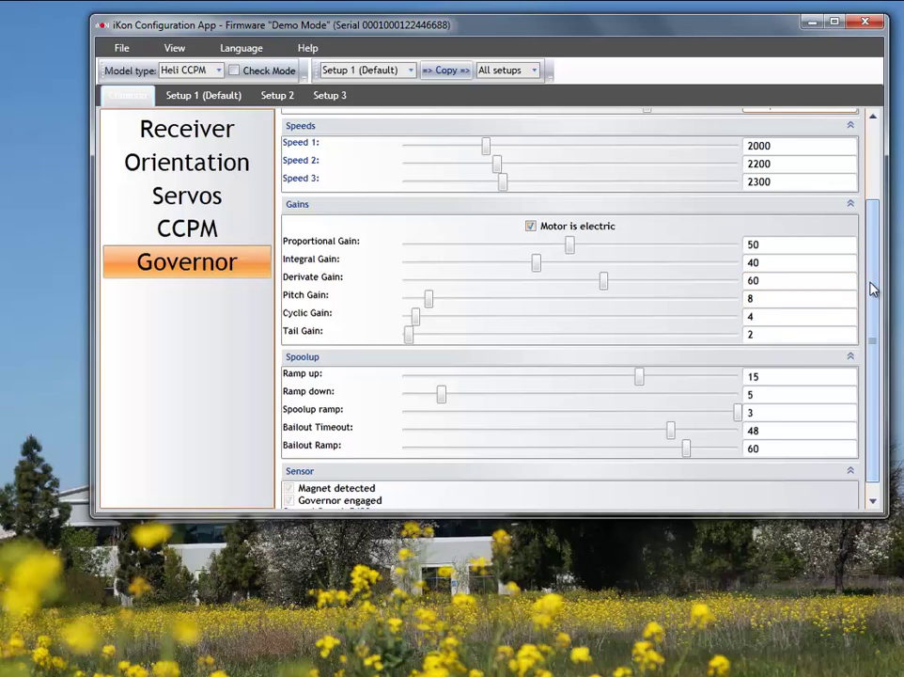
pyautogui.scroll(-1, 874, 289)
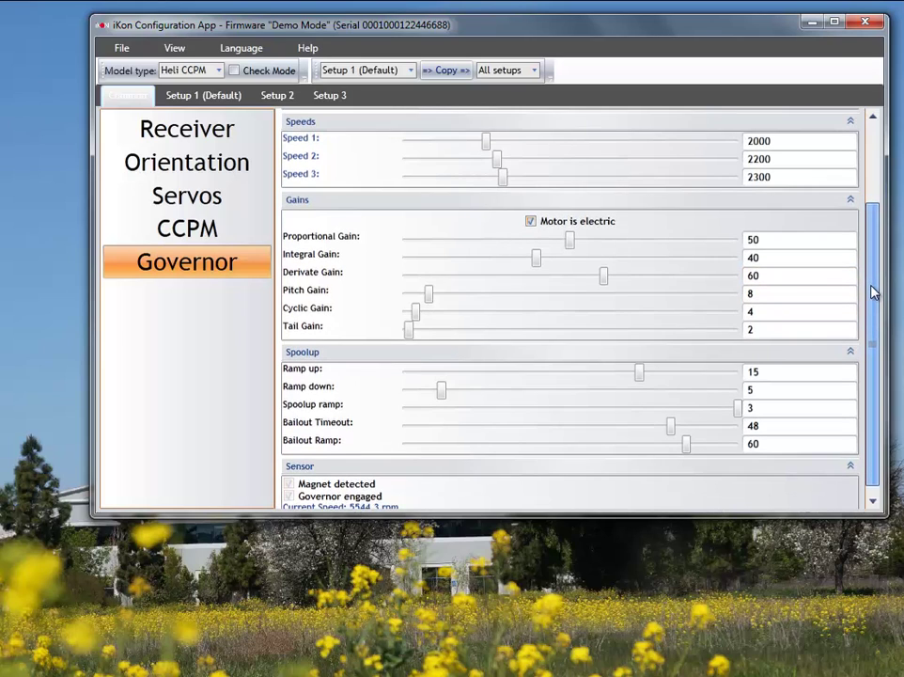
pyautogui.scroll(-1, 875, 304)
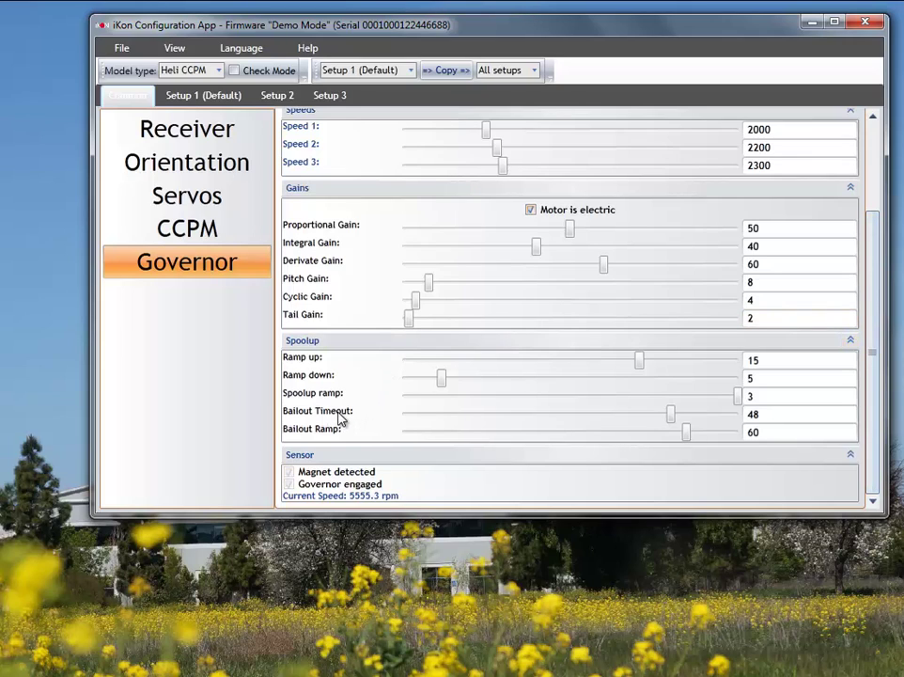
# Drag Bailout Timeout from 48 to 51, leaving Bailout Ramp at 60
pyautogui.moveTo(329, 435)
pyautogui.moveTo(669, 416); pyautogui.dragTo(625, 421)
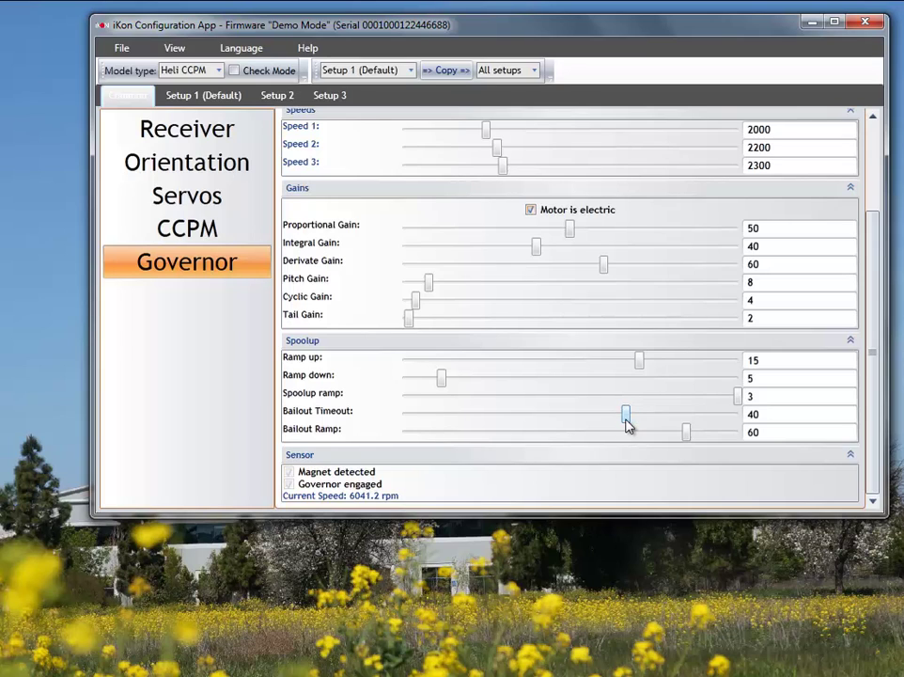
pyautogui.moveTo(625, 419); pyautogui.dragTo(749, 427)
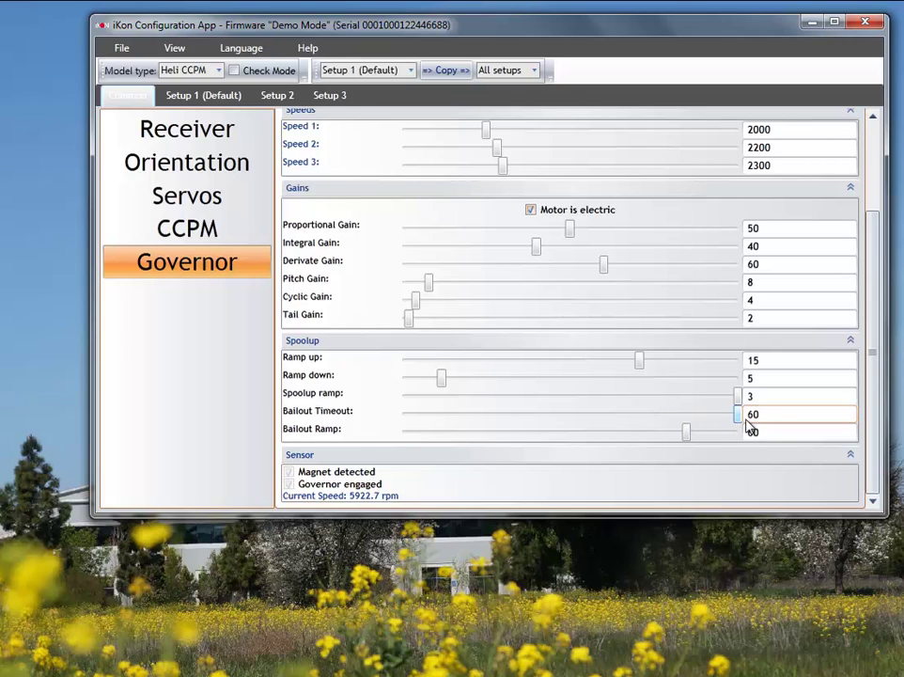
pyautogui.moveTo(738, 413); pyautogui.dragTo(690, 417)
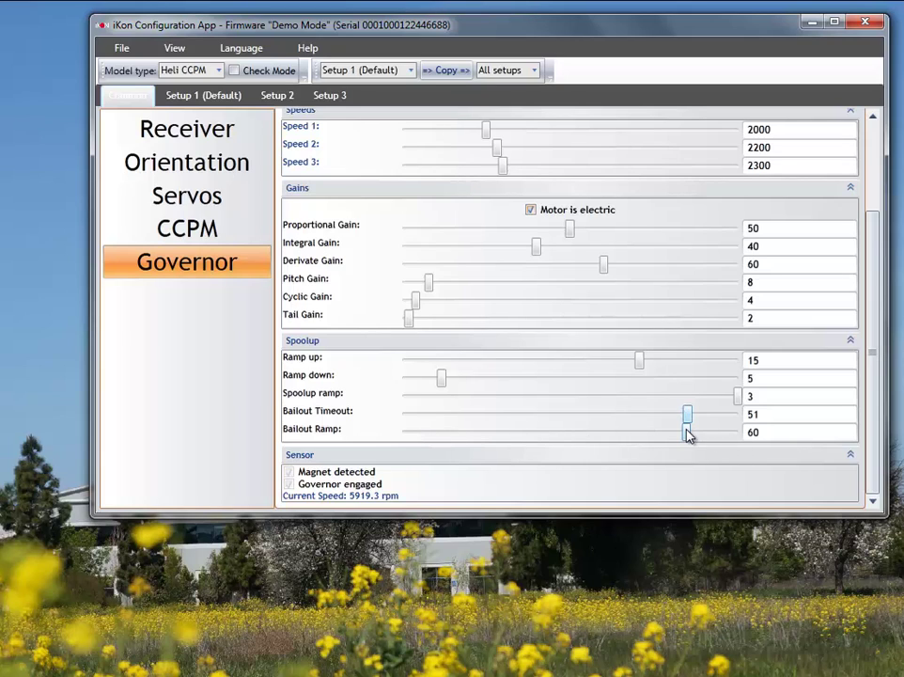
pyautogui.moveTo(688, 434)
pyautogui.mouseDown()
pyautogui.moveTo(547, 432)
pyautogui.moveTo(730, 458)
pyautogui.moveTo(636, 458)
pyautogui.moveTo(685, 451)
pyautogui.mouseUp()
pyautogui.moveTo(685, 435)
pyautogui.mouseDown()
pyautogui.moveTo(537, 448)
pyautogui.moveTo(686, 453)
pyautogui.mouseUp()
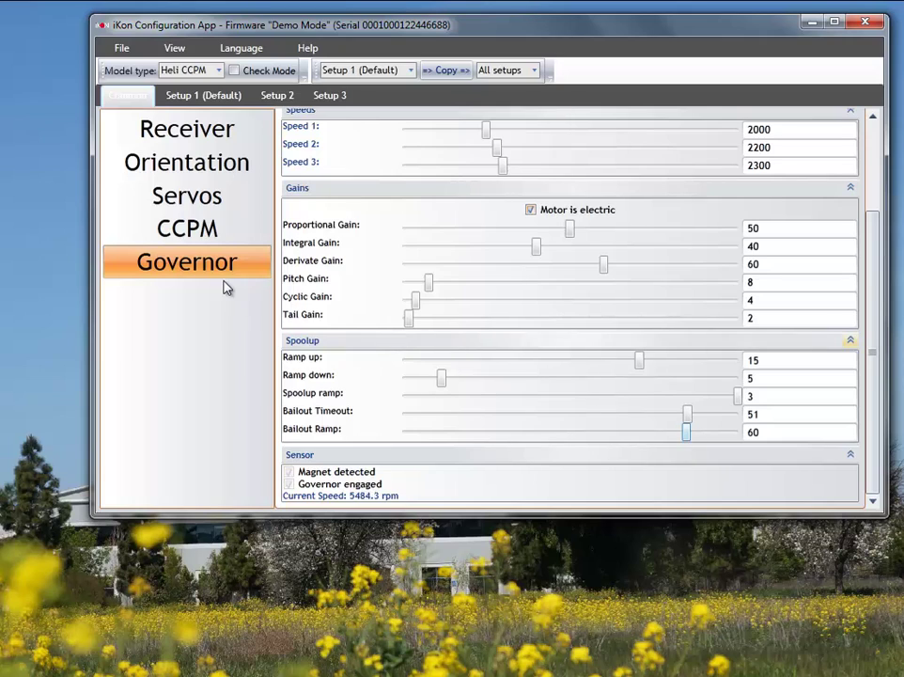
# Open Gov & Stab for Setup 1, then check bailout is enabled in Setups 2 and 3
pyautogui.click(202, 98)
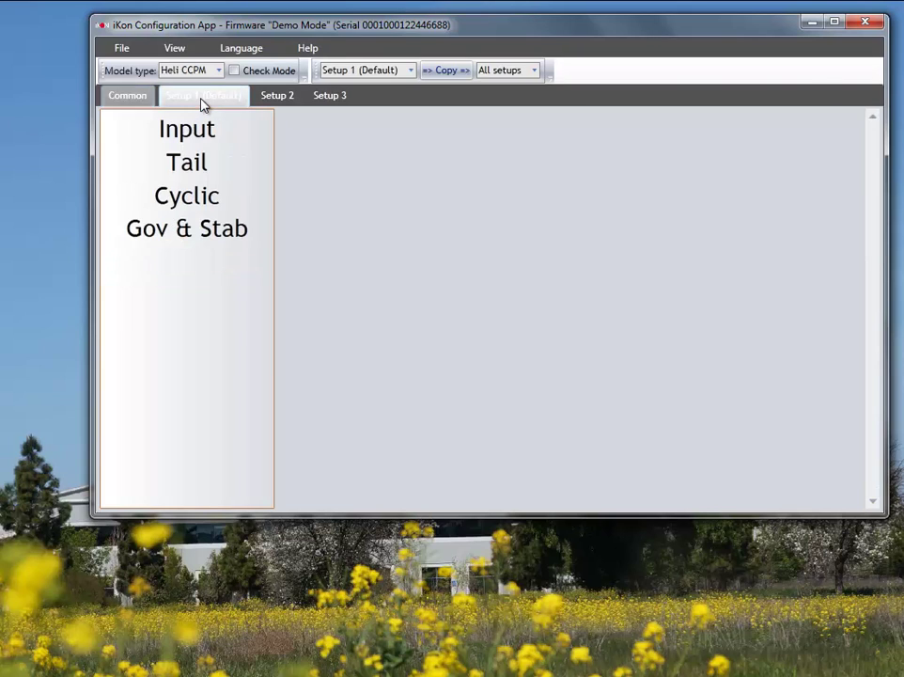
pyautogui.click(162, 230)
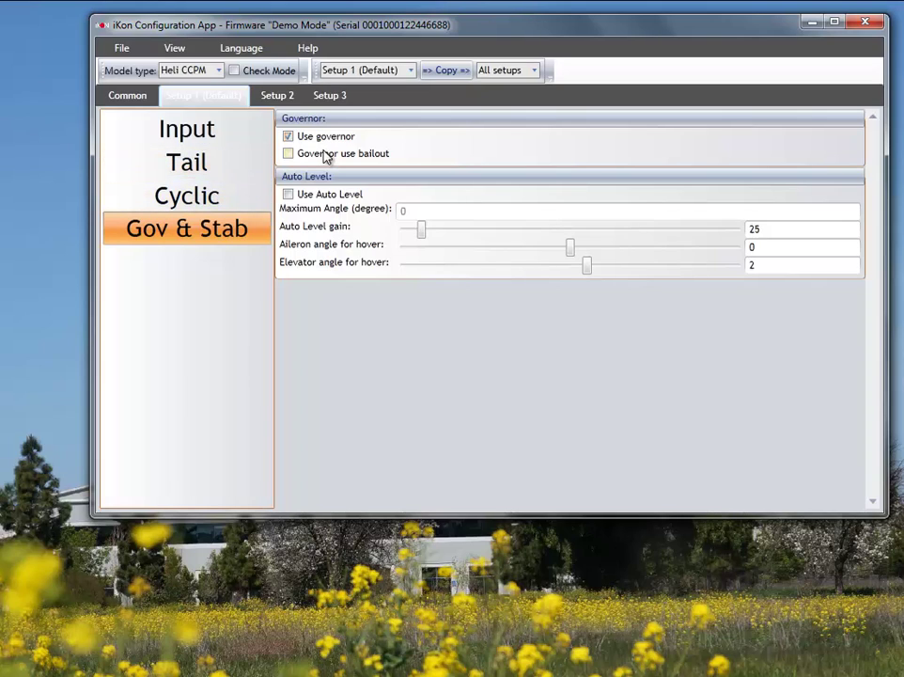
pyautogui.click(276, 95)
pyautogui.click(332, 97)
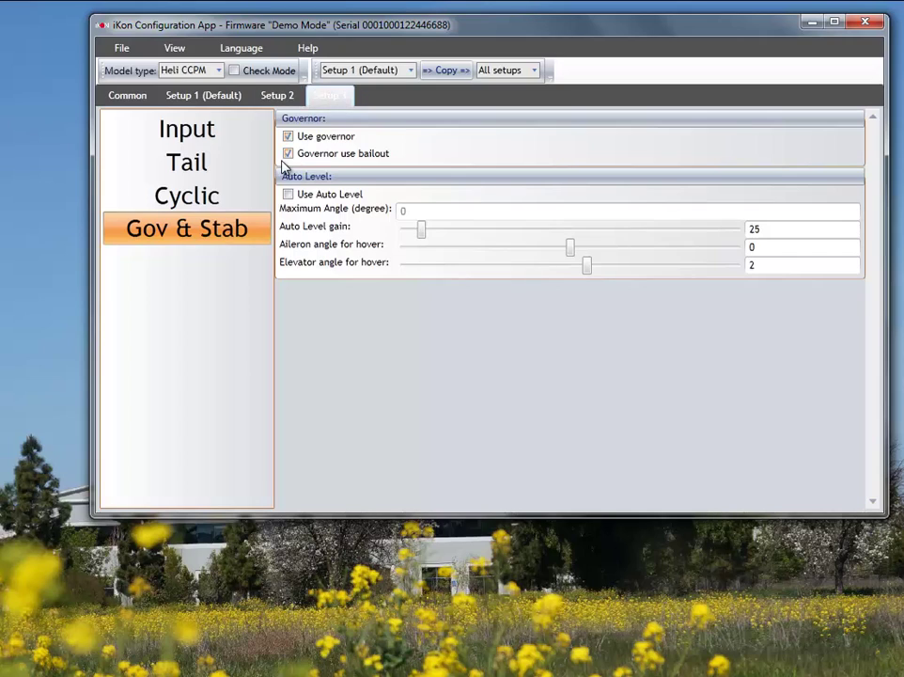
pyautogui.click(285, 99)
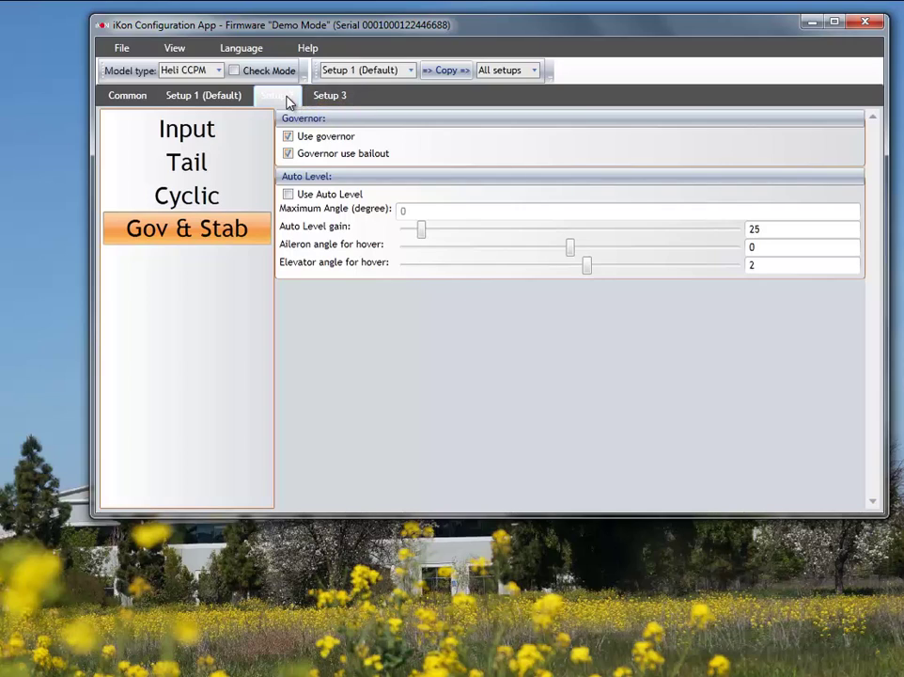
pyautogui.click(337, 103)
pyautogui.click(277, 95)
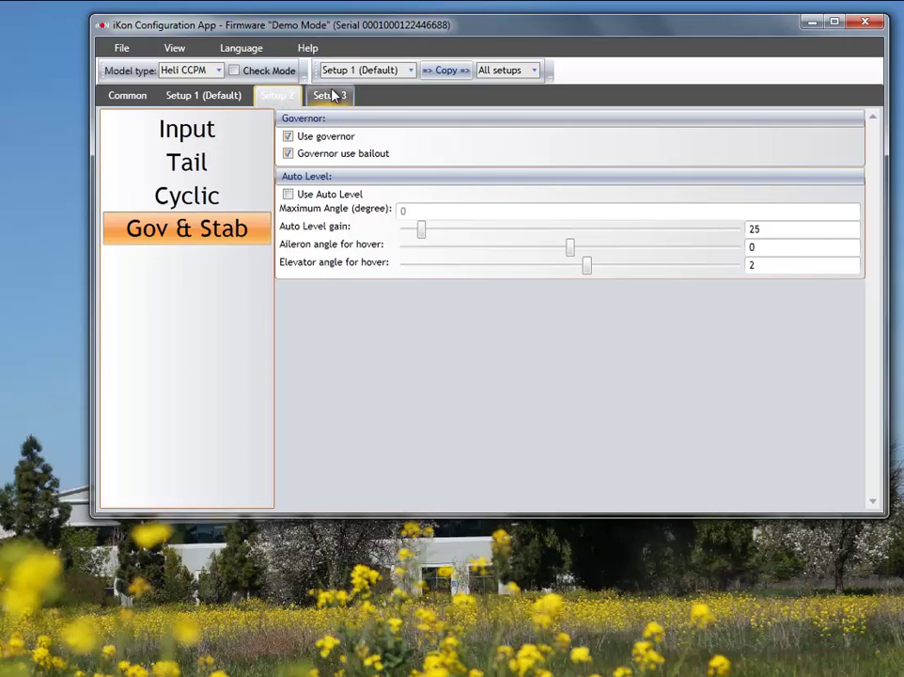
pyautogui.click(331, 96)
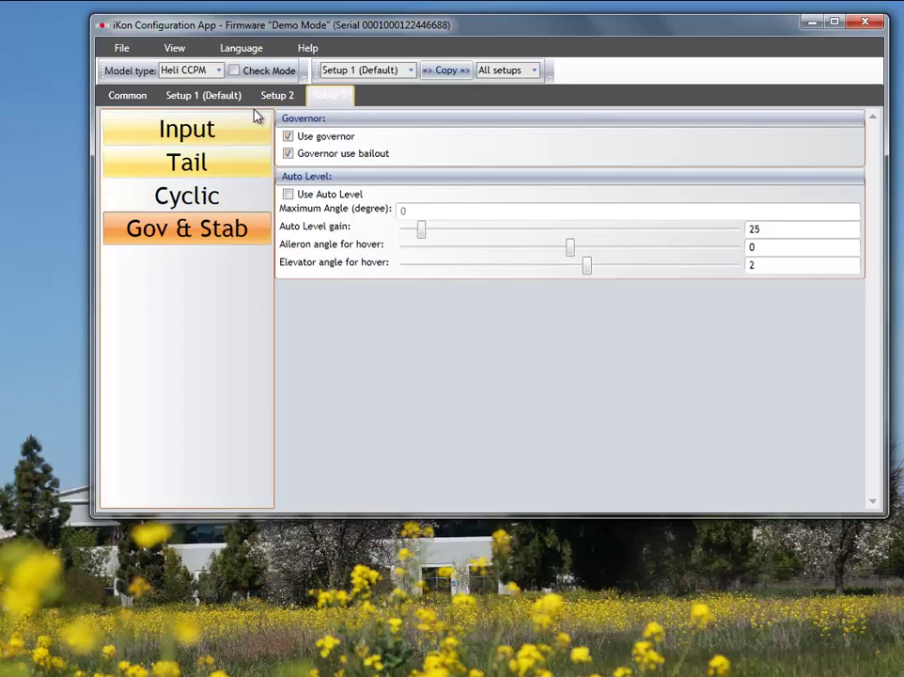
# Flip between the Setup 2 and Setup 3 tabs, ending on Setup 2's Gov & Stab page
pyautogui.click(273, 95)
pyautogui.click(336, 93)
pyautogui.click(293, 95)
pyautogui.click(335, 94)
pyautogui.click(284, 97)
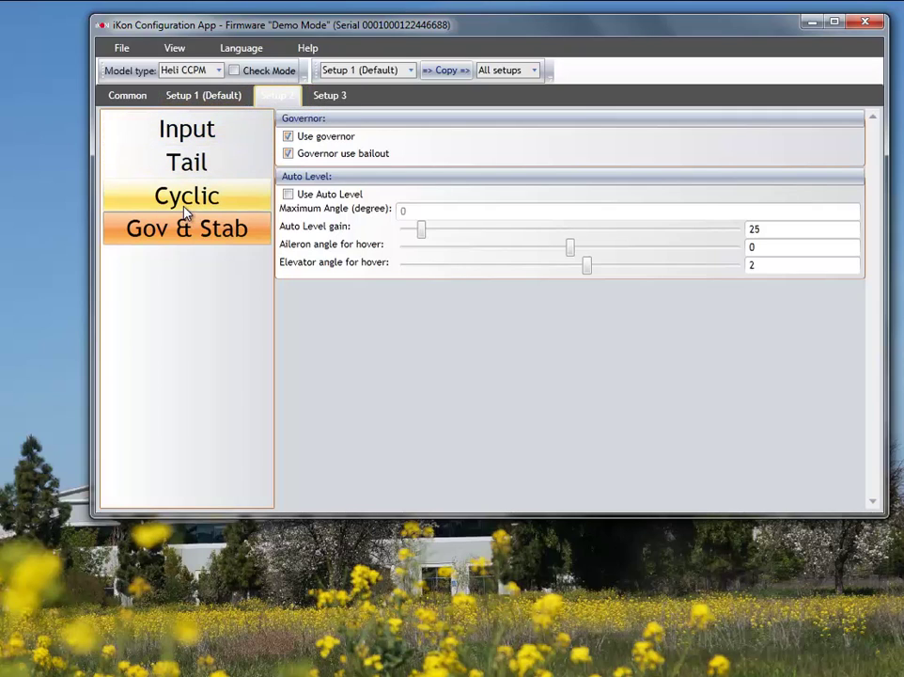